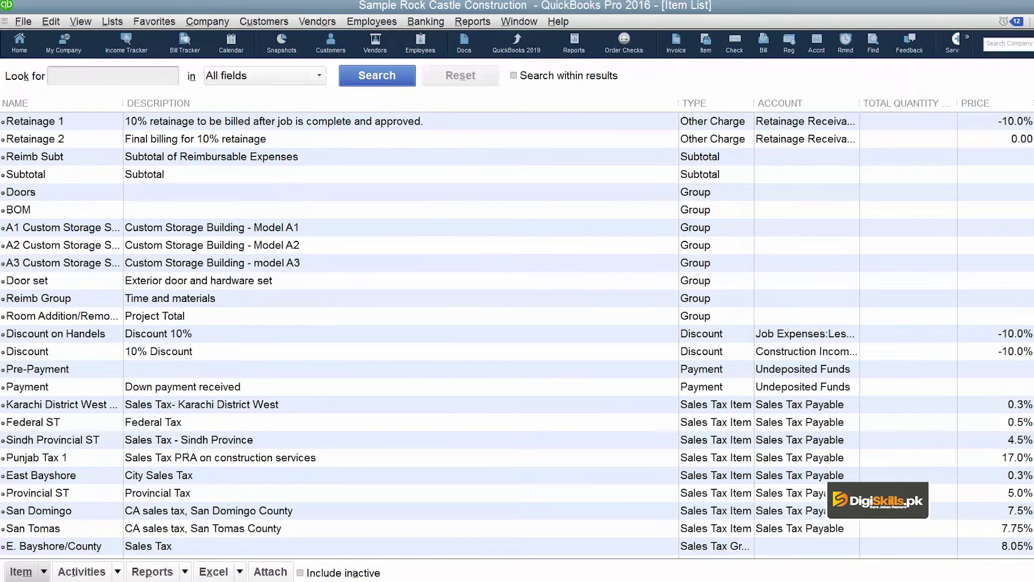
Create a new invoice for the second main customer in the list, with Door Handle as the first line item
{"action": "key", "text": "Escape"}
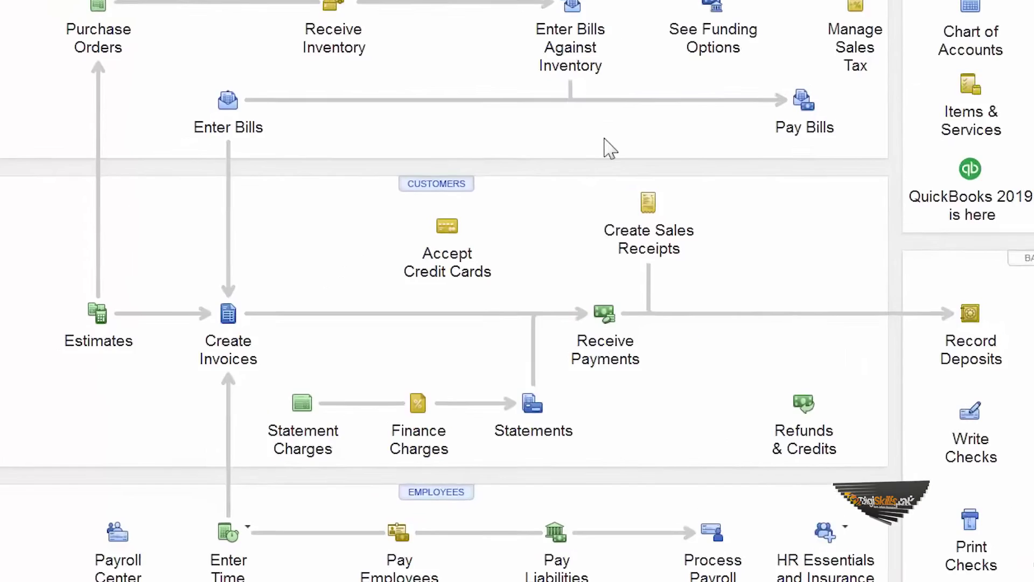
{"action": "left_click", "coordinate": [193, 375]}
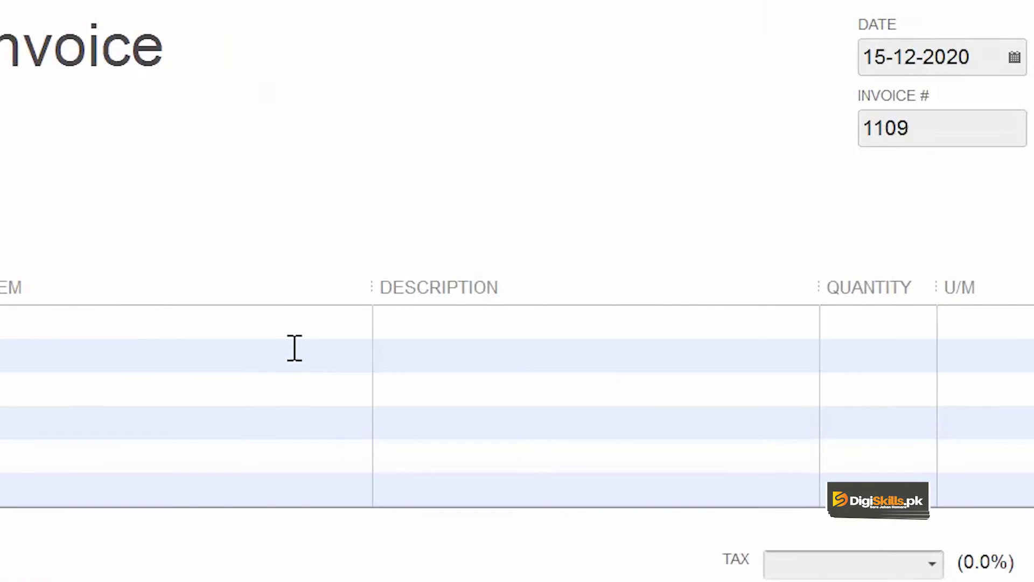
{"action": "left_click", "coordinate": [346, 59]}
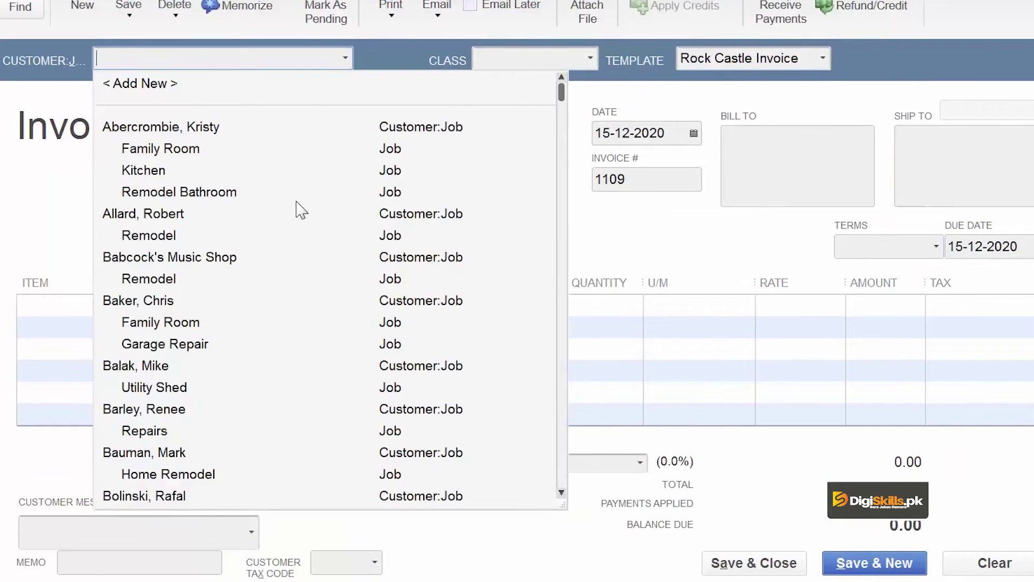
{"action": "left_click", "coordinate": [161, 215]}
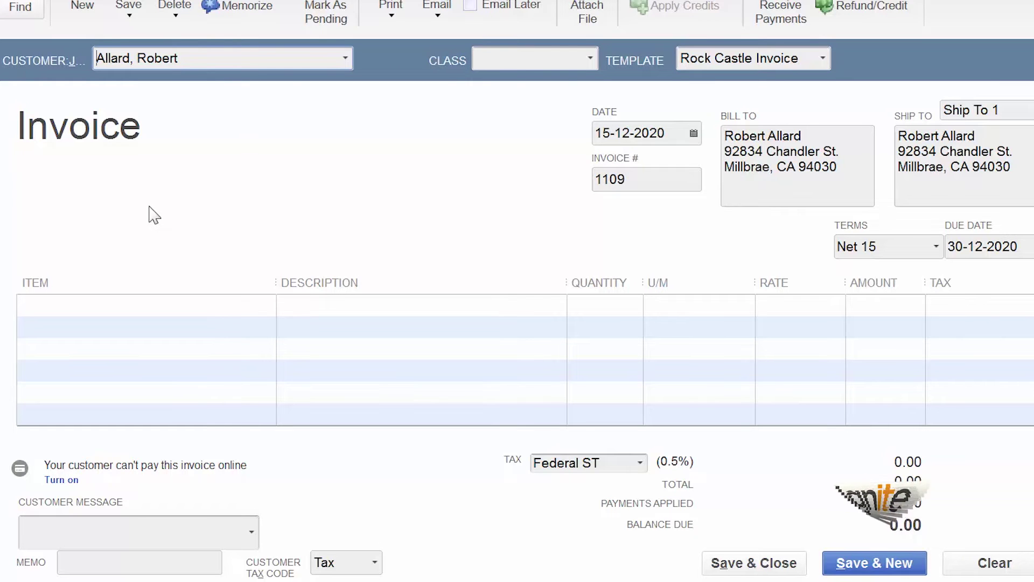
{"action": "left_click", "coordinate": [256, 314]}
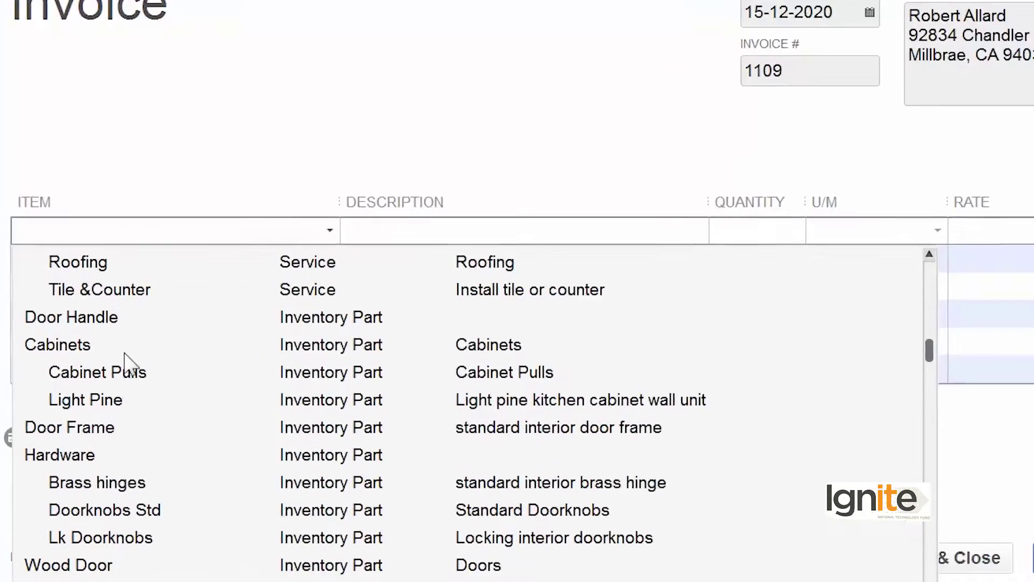
{"action": "left_click", "coordinate": [104, 379]}
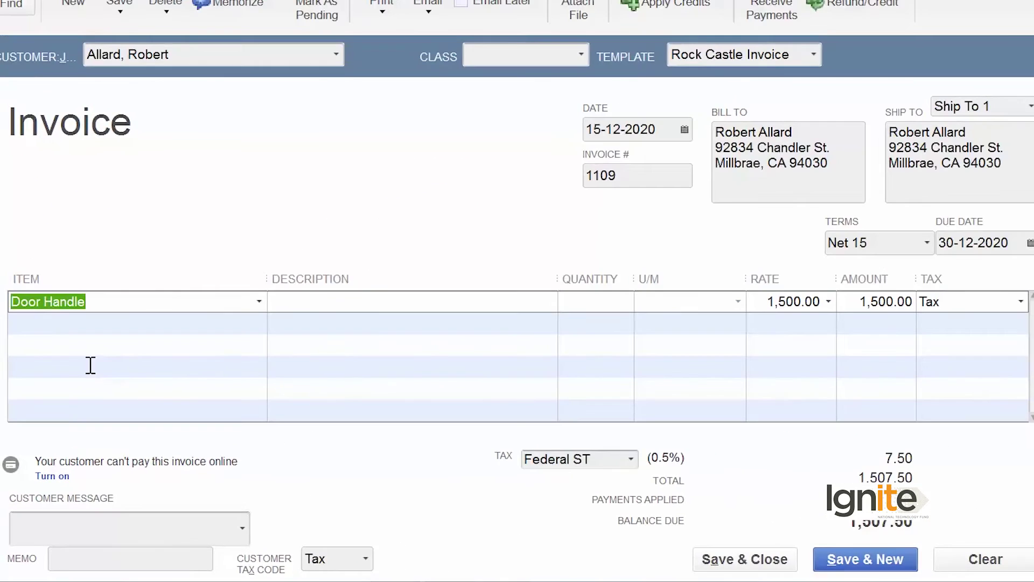
Add the Sindh Provincial ST sales tax item on the second invoice line
{"action": "left_click", "coordinate": [259, 327]}
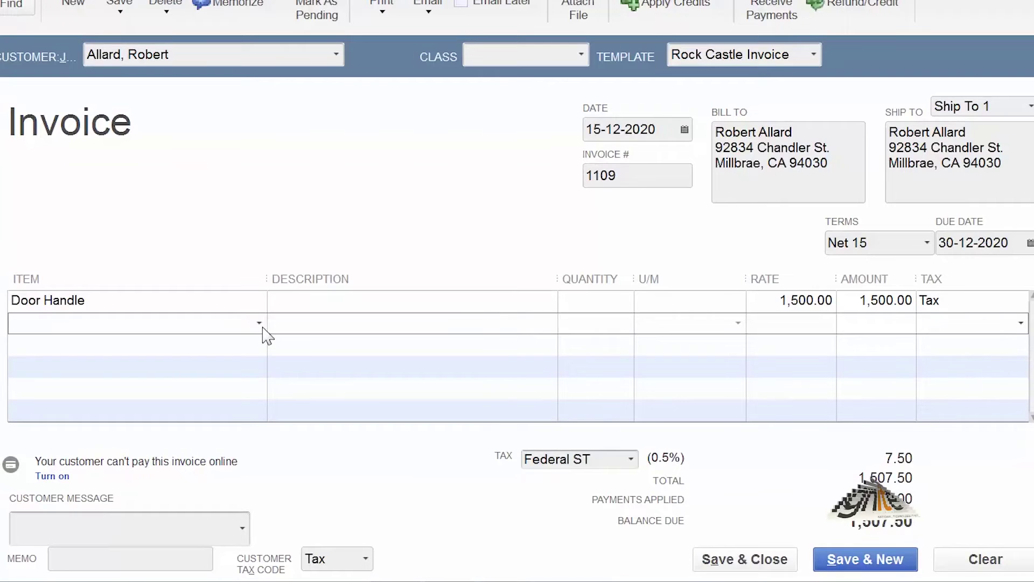
{"action": "left_click", "coordinate": [259, 323]}
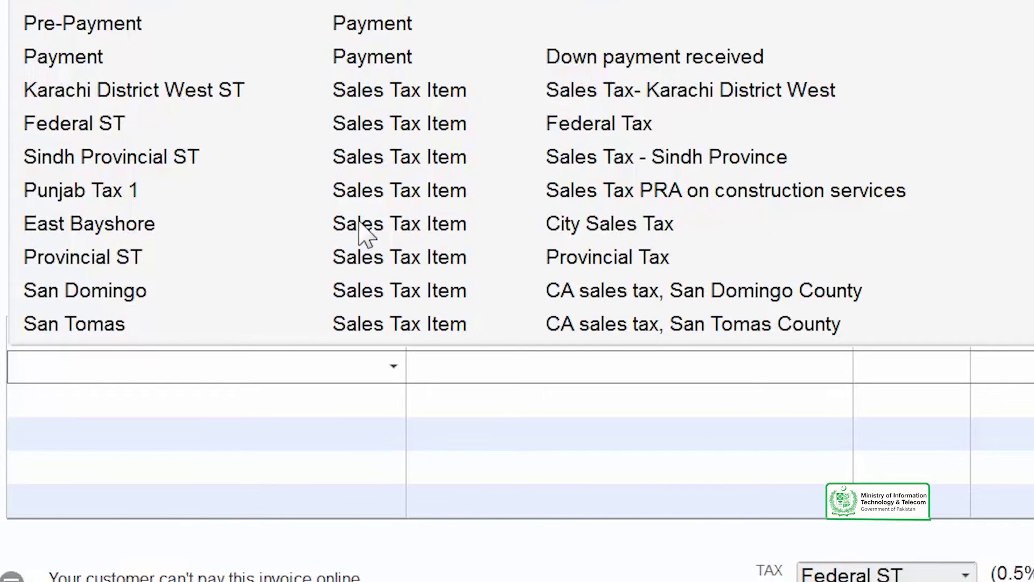
{"action": "left_click", "coordinate": [126, 156]}
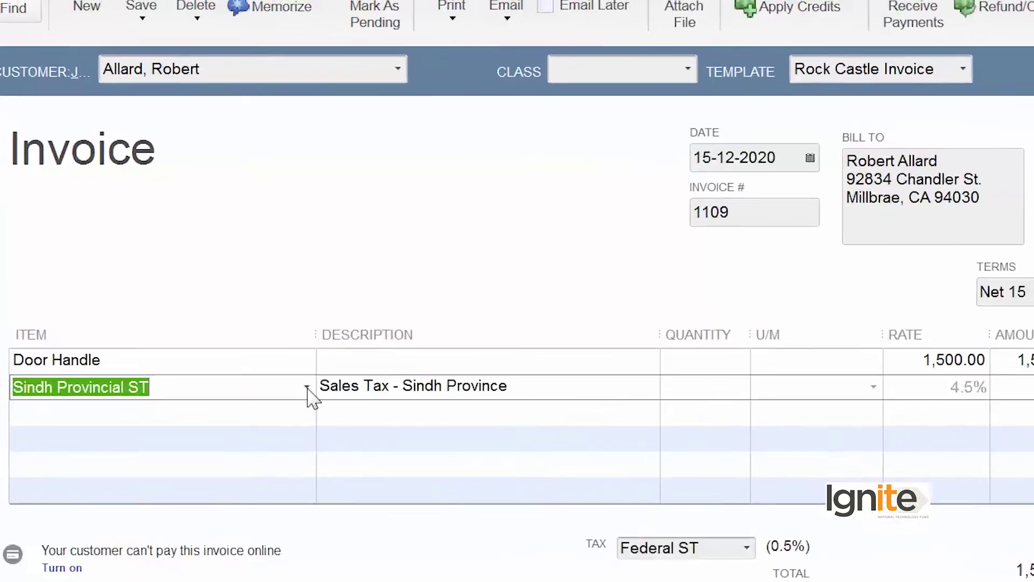
Replace the item on the second invoice line with the Door Frame inventory part
{"action": "left_click", "coordinate": [259, 322]}
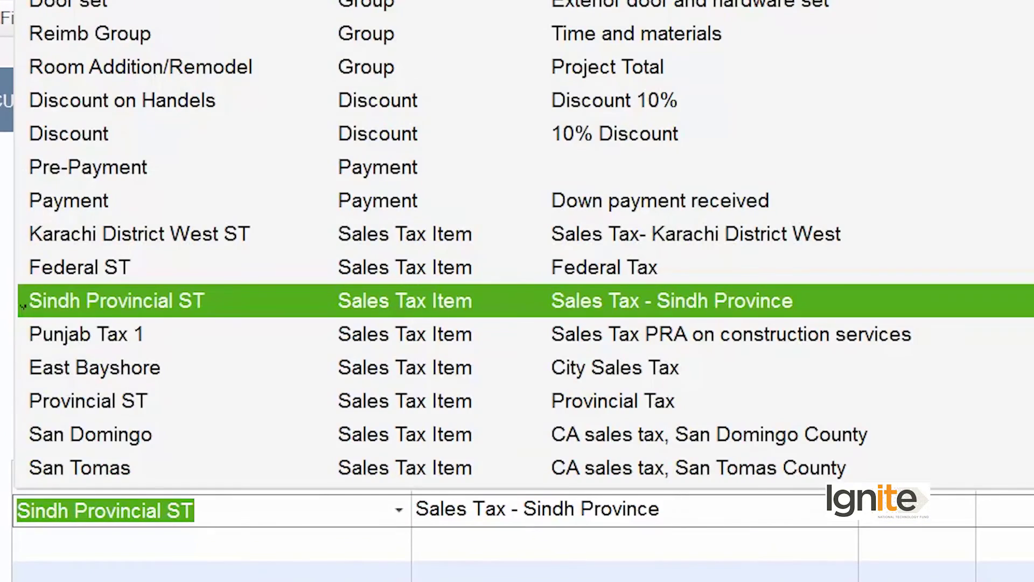
{"action": "scroll", "coordinate": [517, 242], "scroll_direction": "up", "scroll_amount": 2}
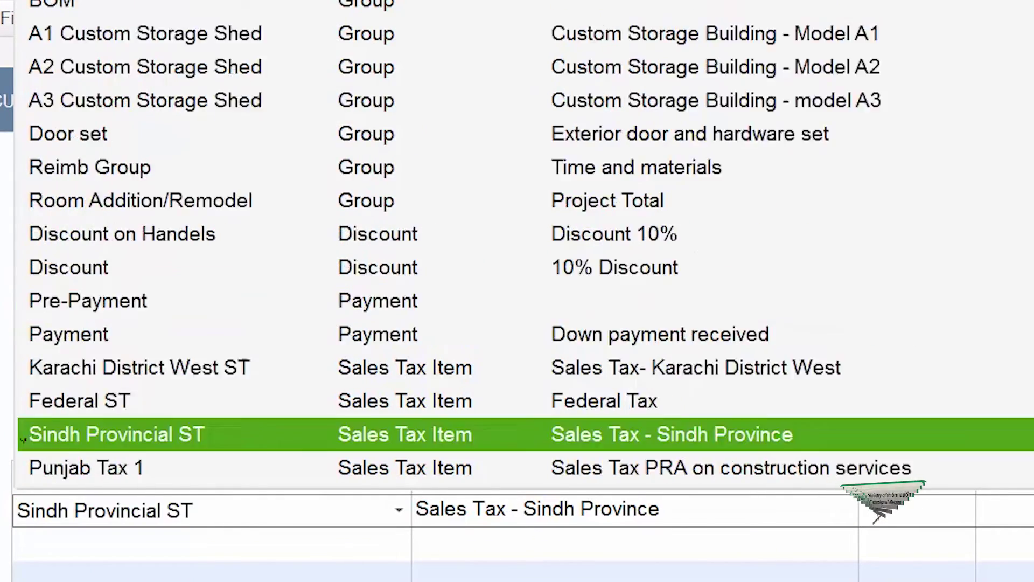
{"action": "scroll", "coordinate": [22, 439], "scroll_direction": "up", "scroll_amount": 15}
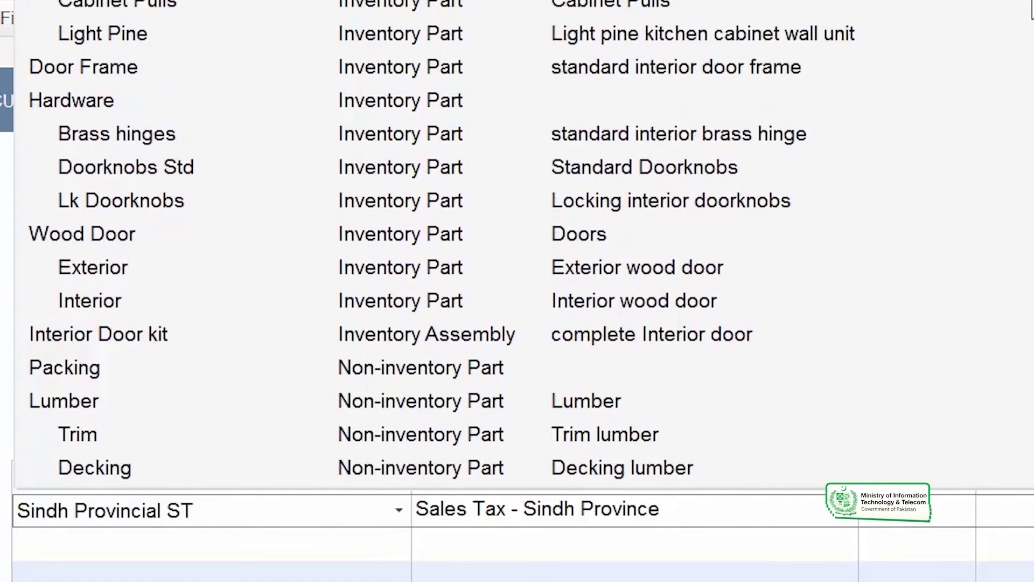
{"action": "scroll", "coordinate": [517, 243], "scroll_direction": "up", "scroll_amount": 3}
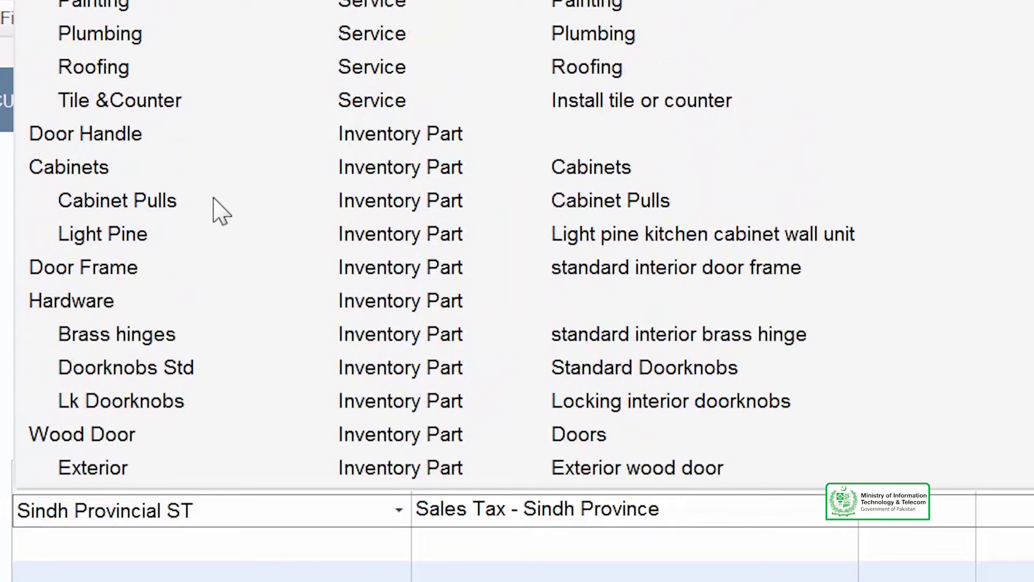
{"action": "left_click", "coordinate": [110, 272]}
Add the Interior item under Wood Door as the third invoice line
{"action": "left_click", "coordinate": [386, 542]}
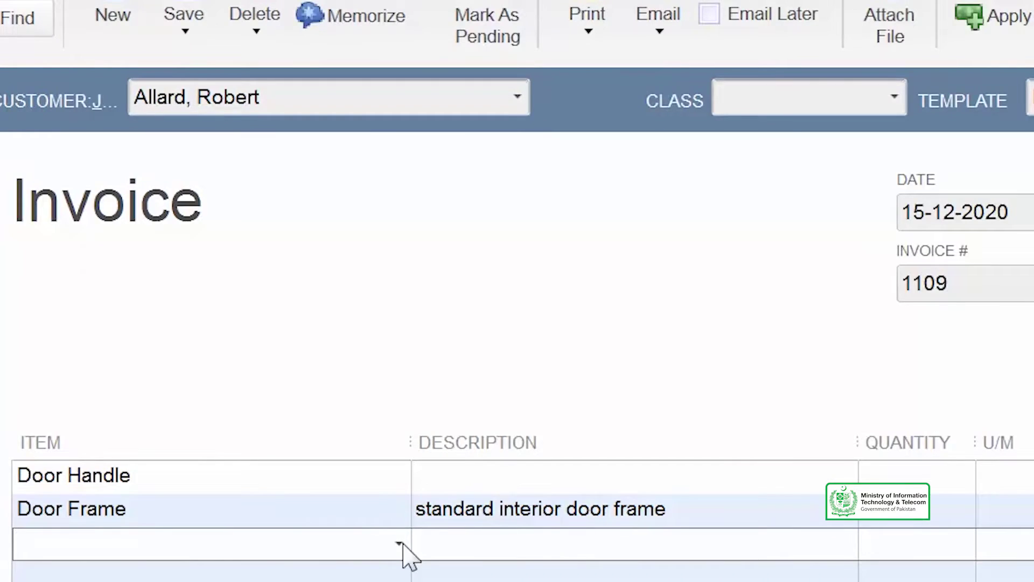
{"action": "left_click", "coordinate": [399, 543]}
{"action": "scroll", "coordinate": [102, 369], "scroll_direction": "down", "scroll_amount": 6}
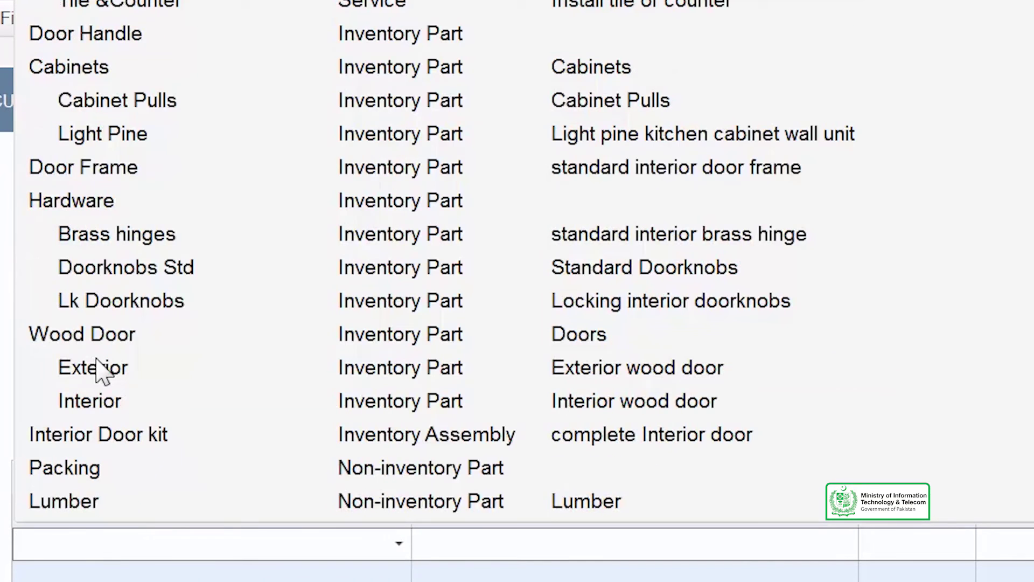
{"action": "left_click", "coordinate": [110, 401]}
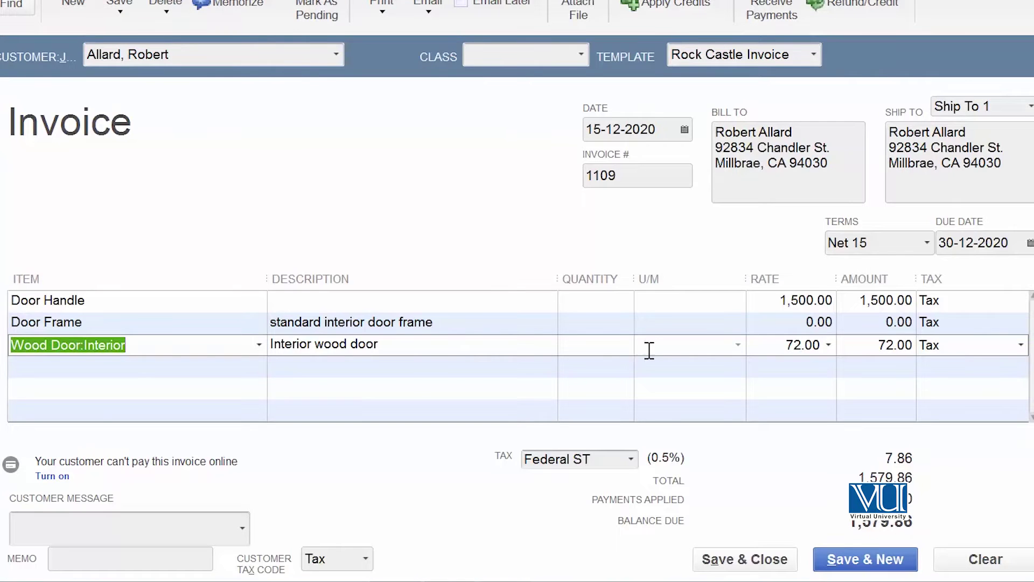
Set the Door Frame rate to 100, and enter quantities of 7 for Door Handle, 7 for Door Frame and 460 for the interior wood door
{"action": "left_click", "coordinate": [789, 321]}
{"action": "type", "text": "10"}
{"action": "left_click", "coordinate": [618, 301]}
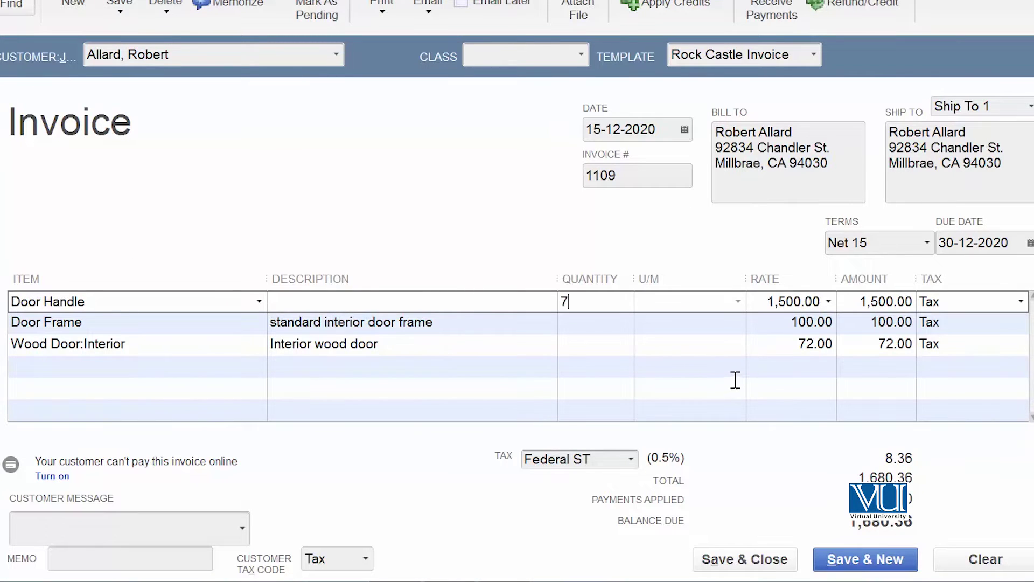
{"action": "left_click", "coordinate": [618, 321]}
{"action": "type", "text": "7"}
{"action": "left_click", "coordinate": [618, 345]}
{"action": "type", "text": "460"}
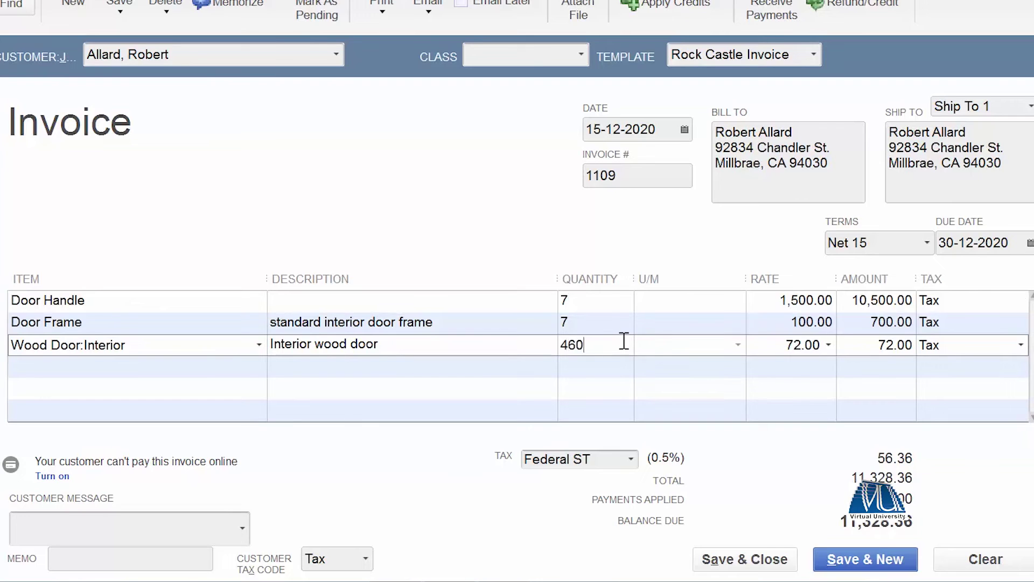
{"action": "left_click", "coordinate": [825, 388]}
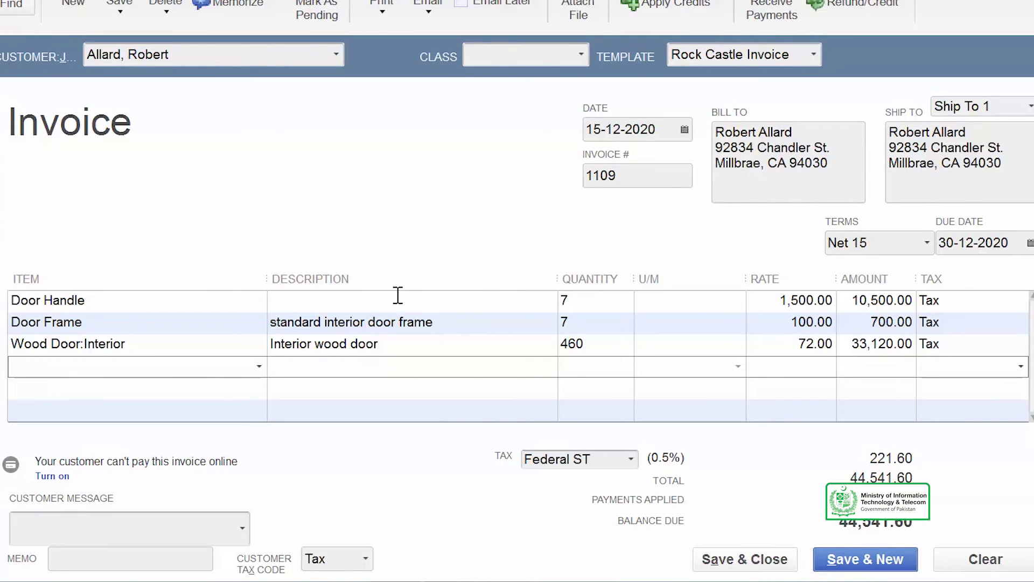
Add the Subtotal item on the fourth invoice line, below the interior wood door
{"action": "left_click", "coordinate": [260, 369]}
{"action": "scroll", "coordinate": [345, 251], "scroll_direction": "down", "scroll_amount": 15}
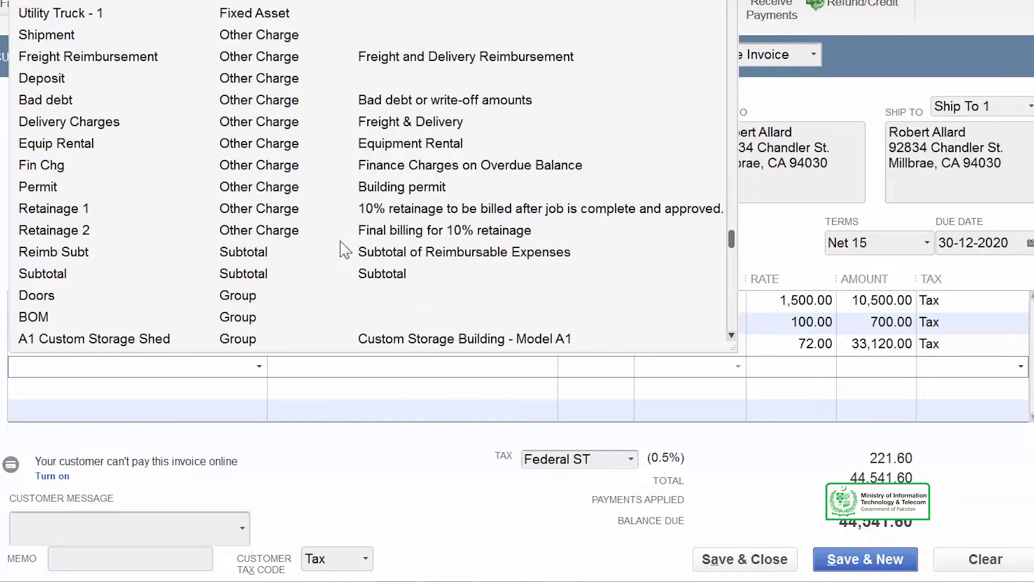
{"action": "left_click", "coordinate": [263, 275]}
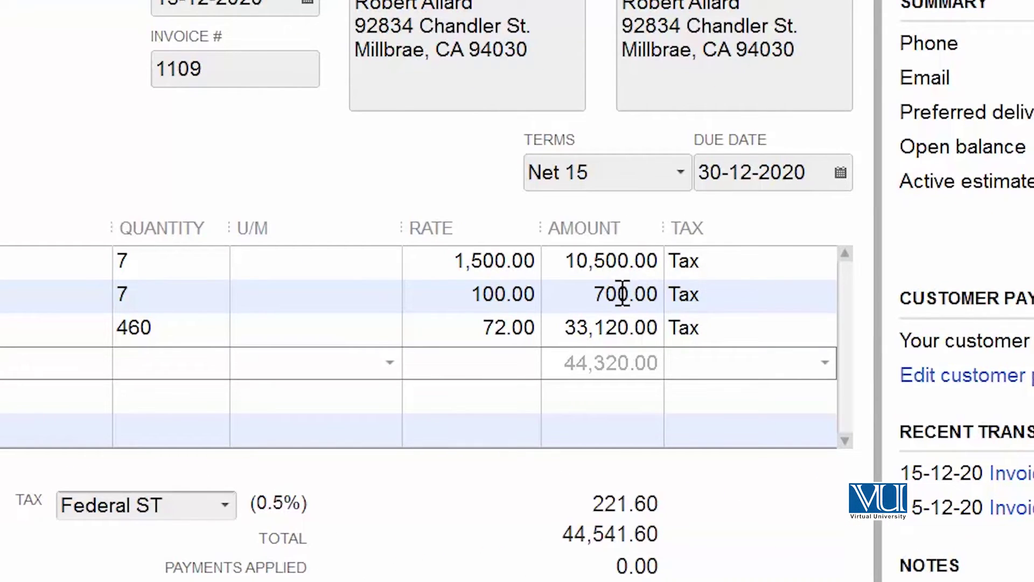
Add the Sindh Provincial ST sales tax item on the invoice line below the subtotal
{"action": "left_click", "coordinate": [201, 388]}
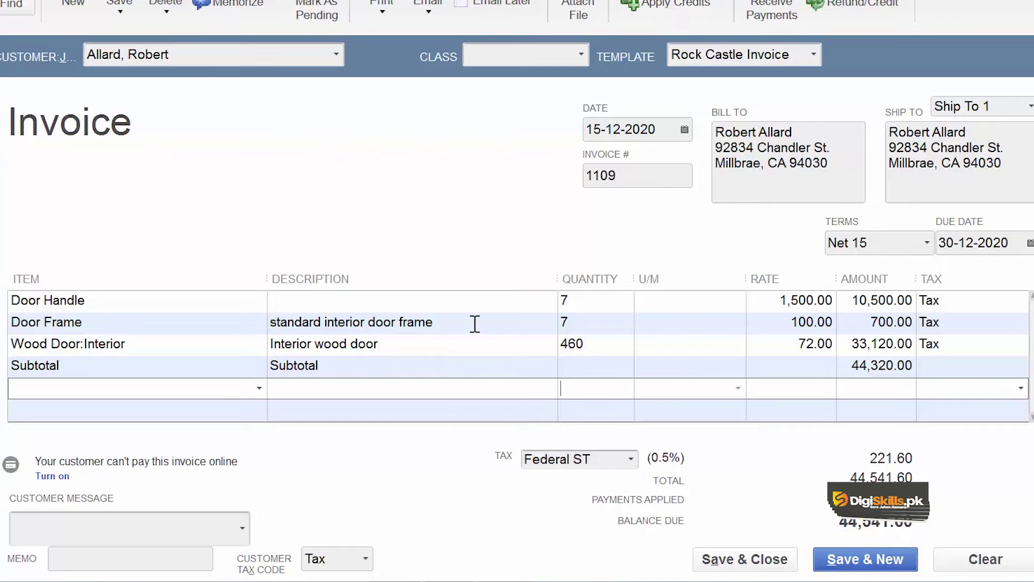
{"action": "left_click", "coordinate": [259, 389]}
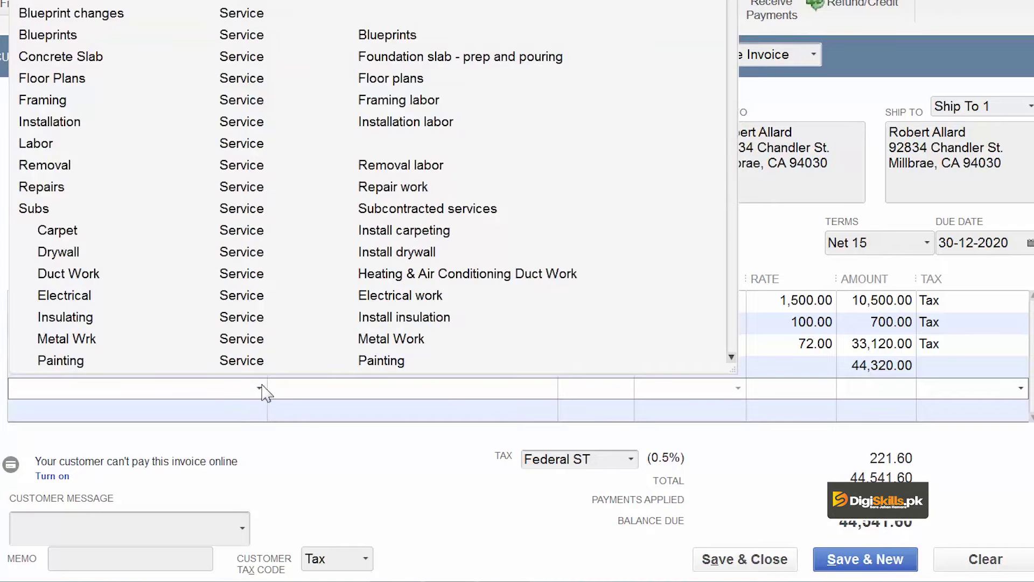
{"action": "scroll", "coordinate": [289, 313], "scroll_direction": "down", "scroll_amount": 20}
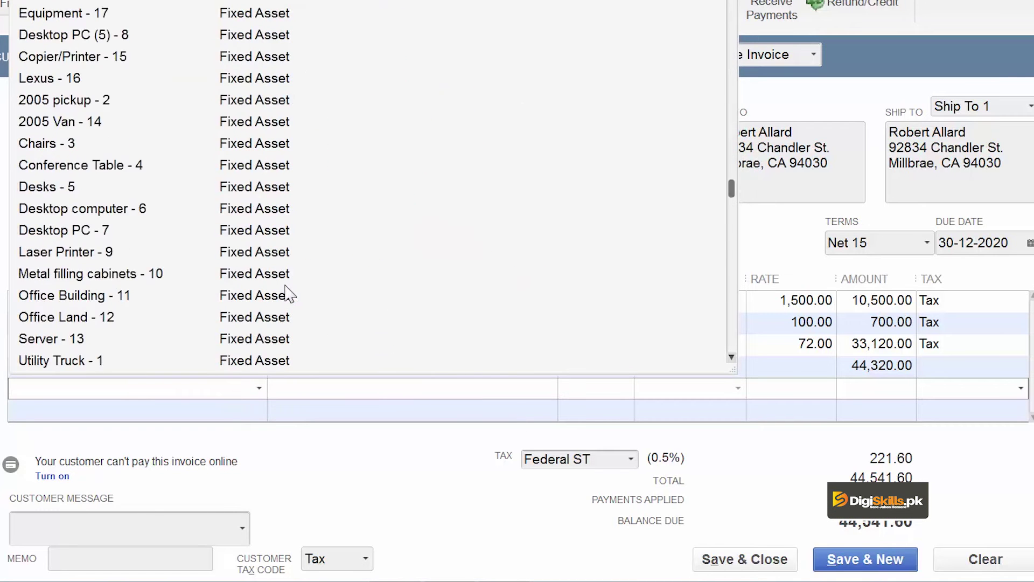
{"action": "scroll", "coordinate": [289, 295], "scroll_direction": "down", "scroll_amount": 2}
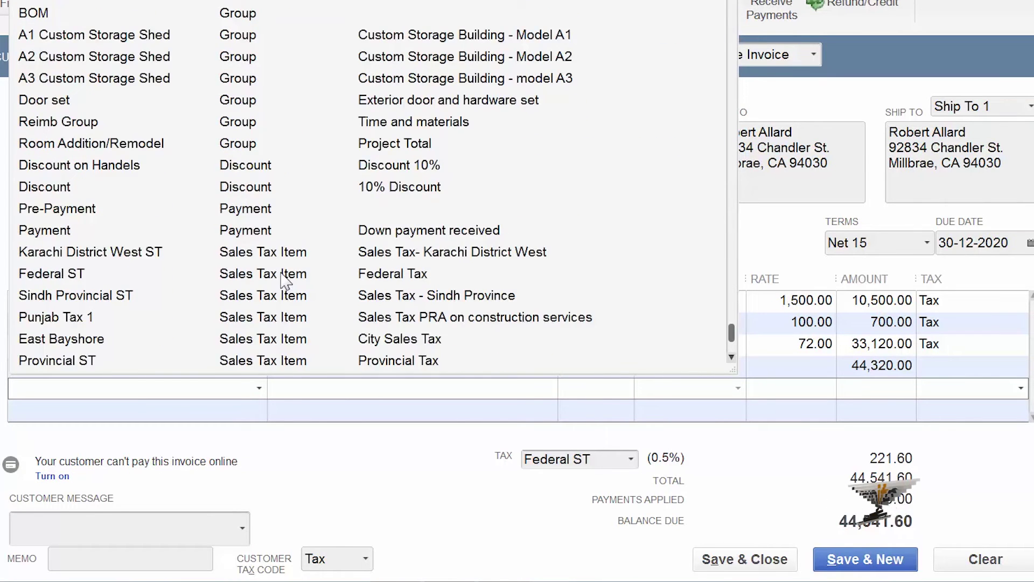
{"action": "left_click", "coordinate": [109, 299]}
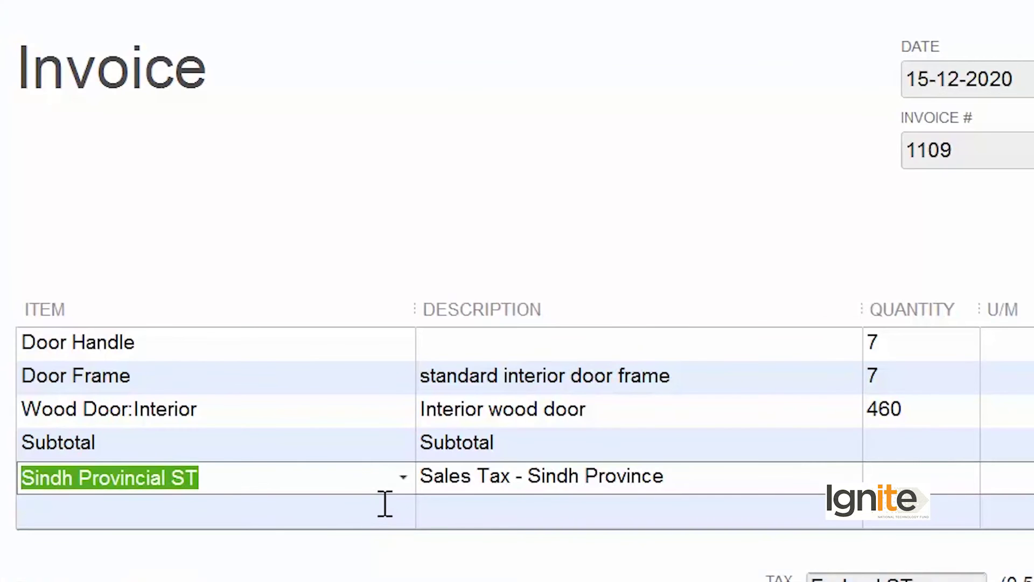
Add the Karachi District West ST sales tax item on the line below Sindh Provincial ST
{"action": "left_click", "coordinate": [385, 504]}
{"action": "left_click", "coordinate": [405, 511]}
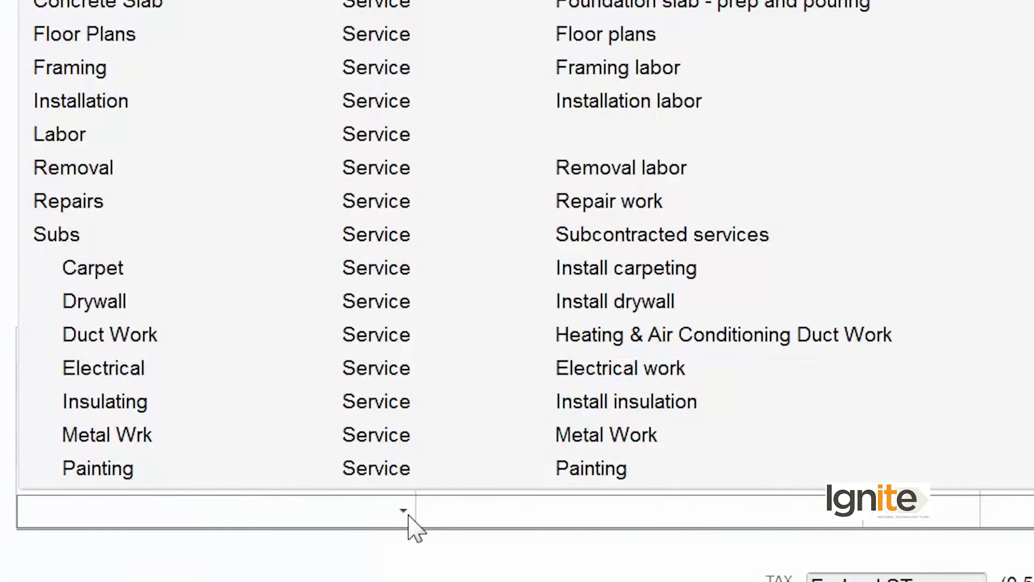
{"action": "scroll", "coordinate": [502, 272], "scroll_direction": "down", "scroll_amount": 15}
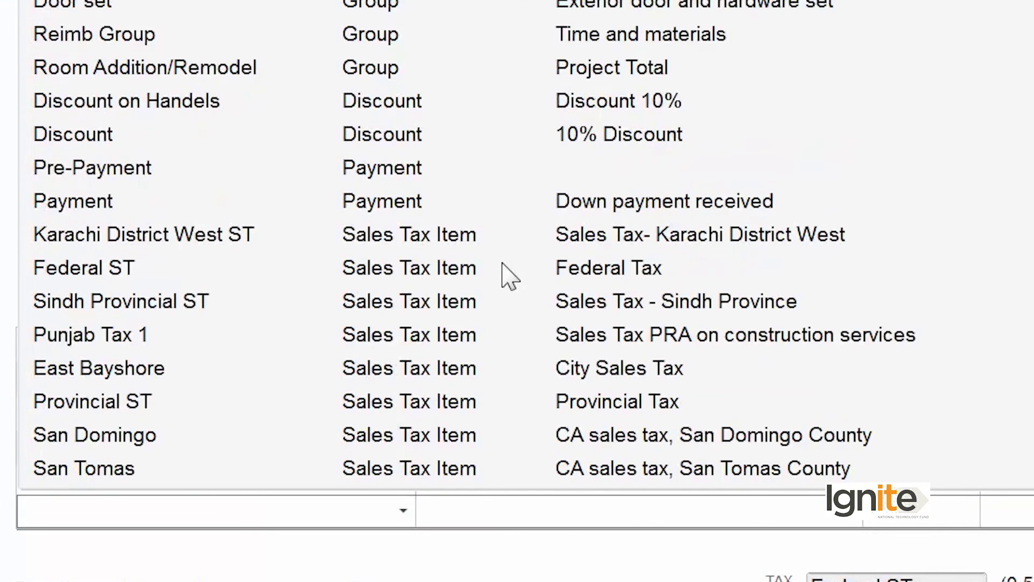
{"action": "left_click", "coordinate": [192, 239]}
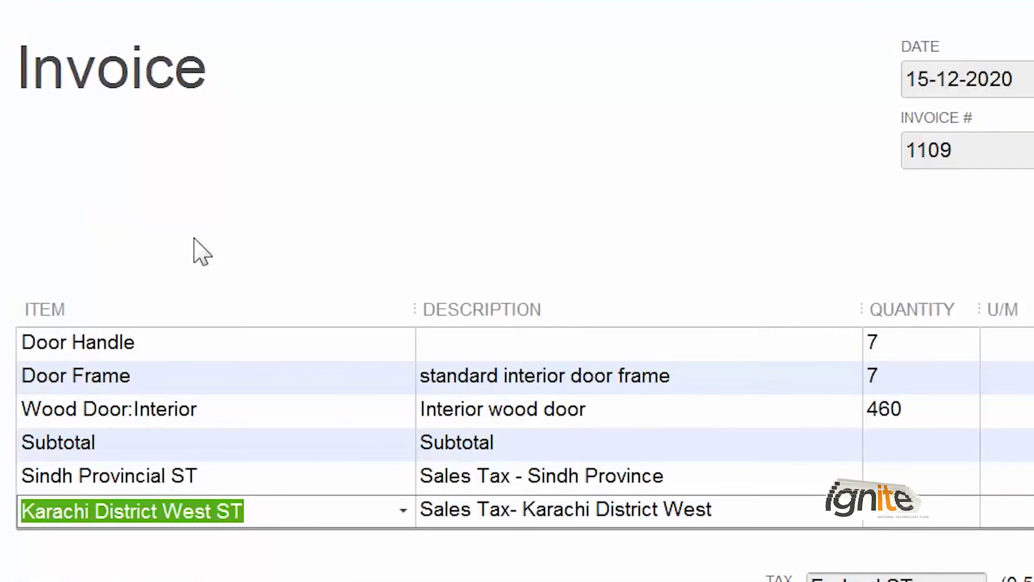